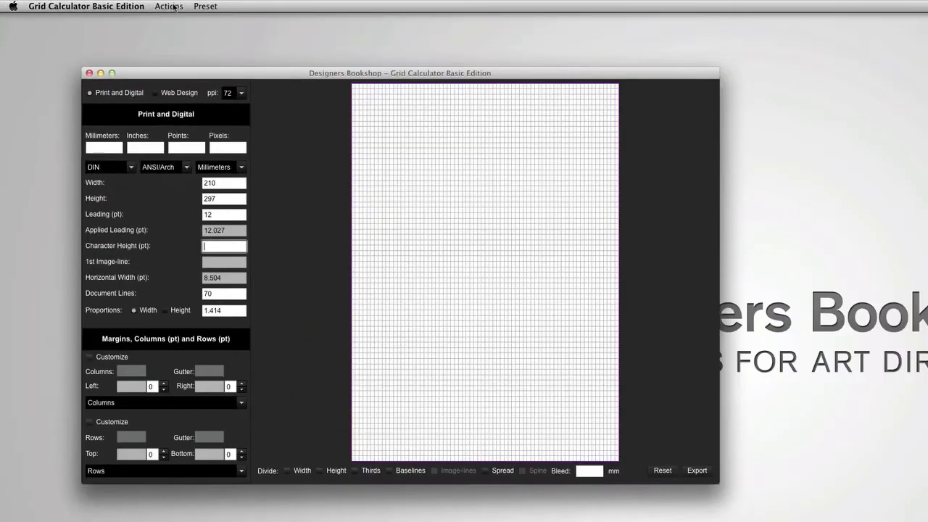
# Export the grid to the desktop as a Photoshop .jsx file named 1, with No Open Action.
pyautogui.click(172, 7)
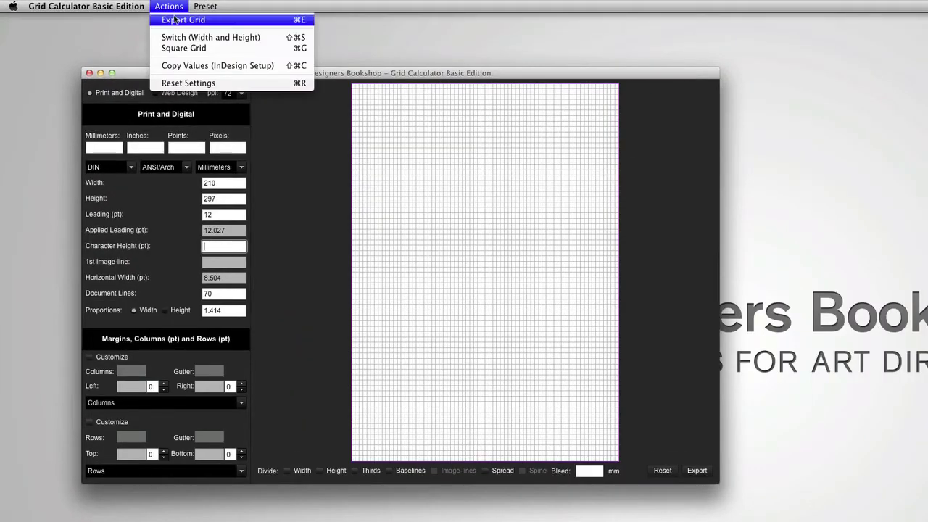
pyautogui.click(240, 26)
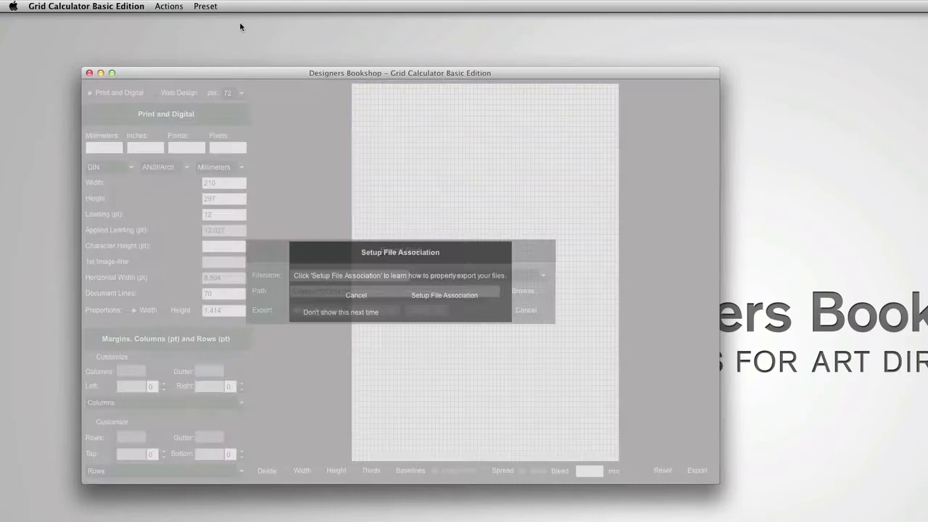
pyautogui.click(356, 296)
pyautogui.click(371, 274)
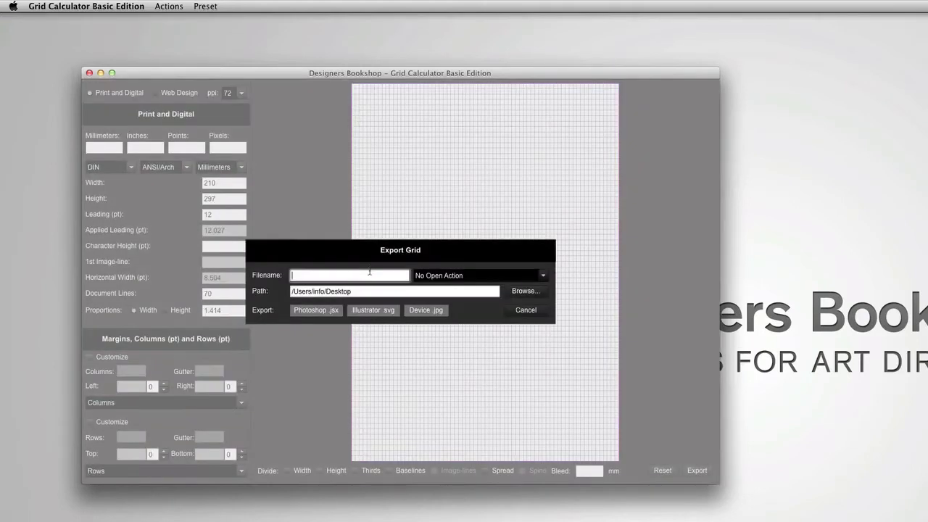
pyautogui.write('1')
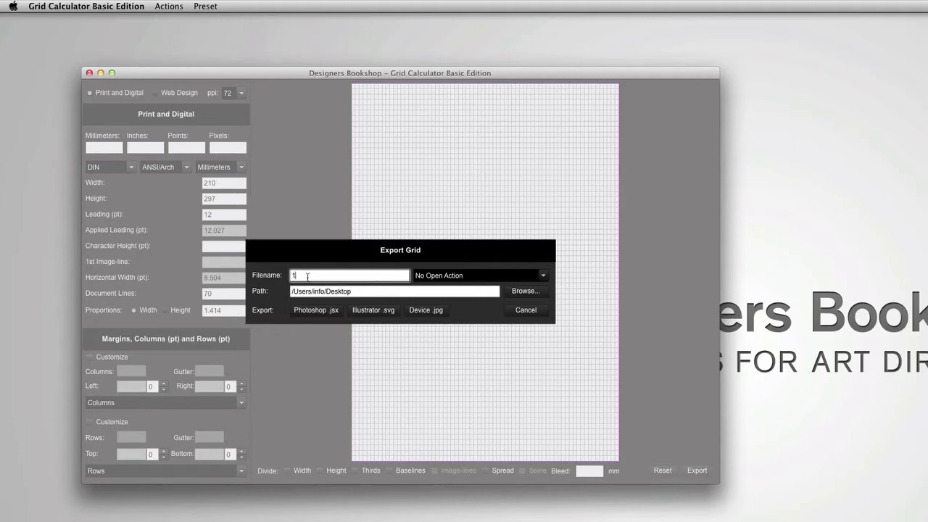
pyautogui.click(543, 276)
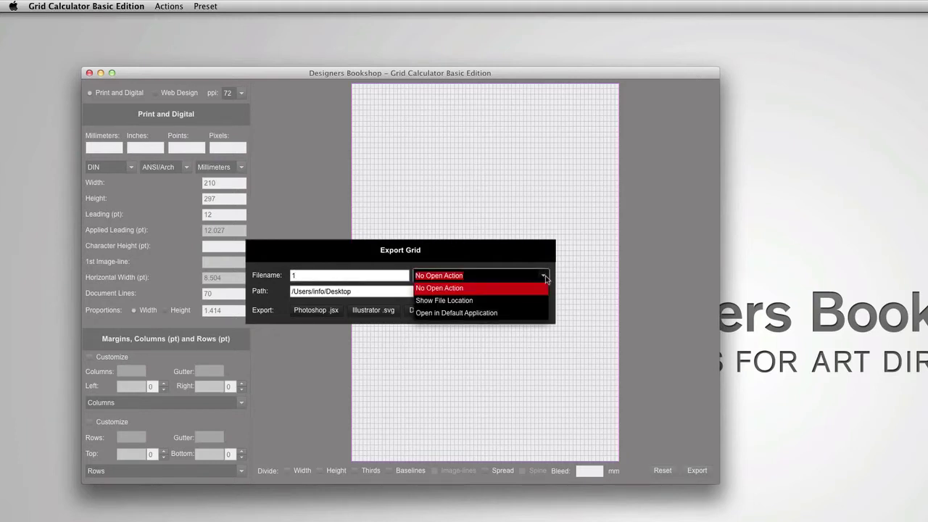
pyautogui.click(483, 289)
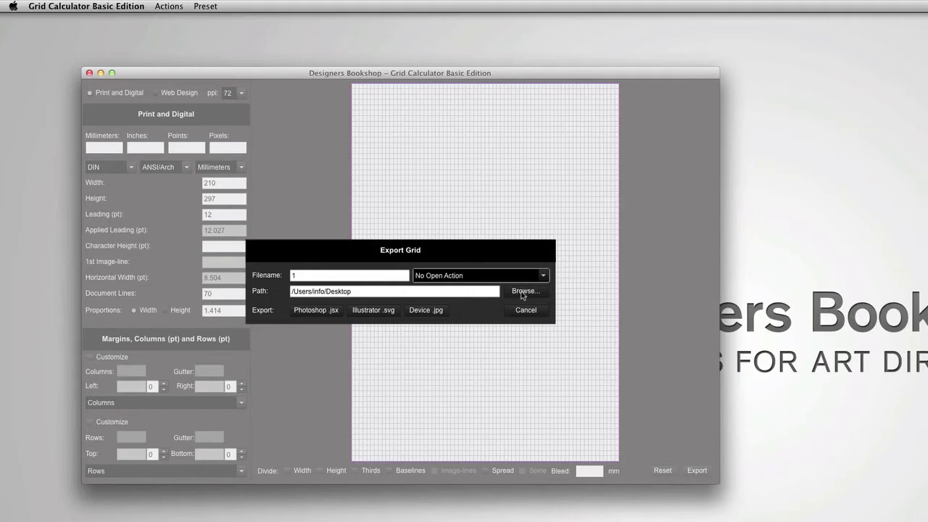
pyautogui.click(313, 310)
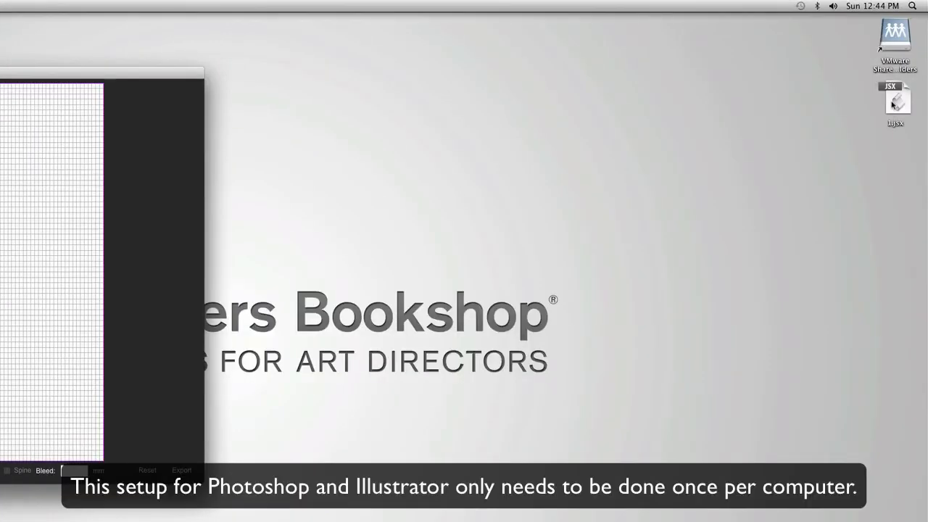
# Open the exported 1.jsx from the desktop with Adobe Photoshop CS5.1, setting it to always open with that application.
pyautogui.rightClick(891, 105)
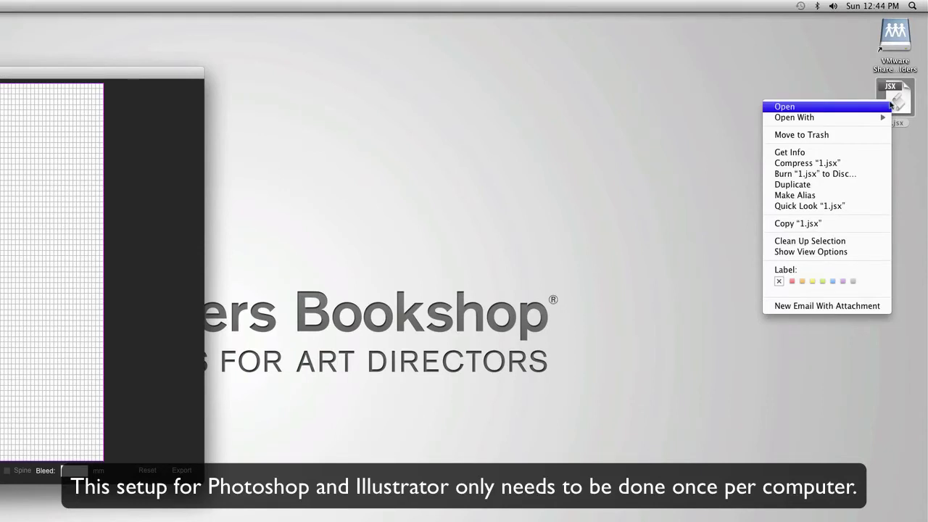
pyautogui.moveTo(859, 116)
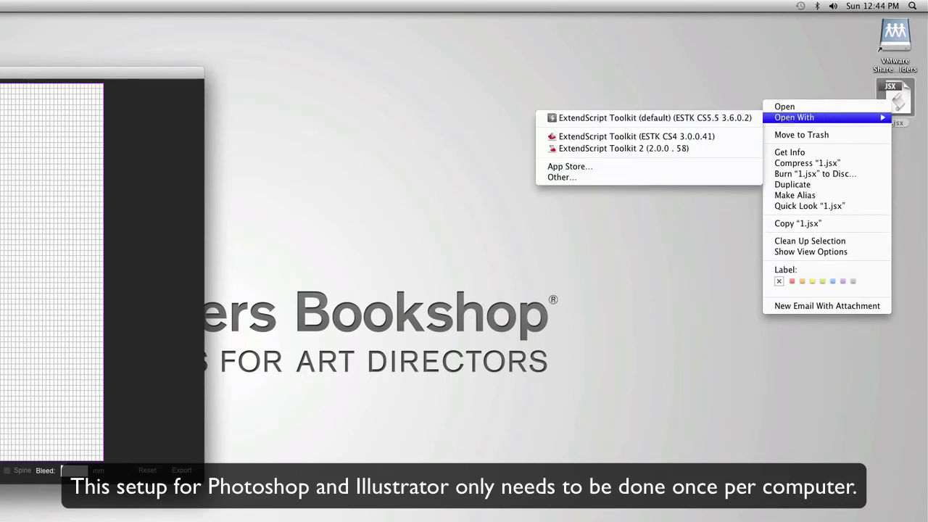
pyautogui.click(592, 177)
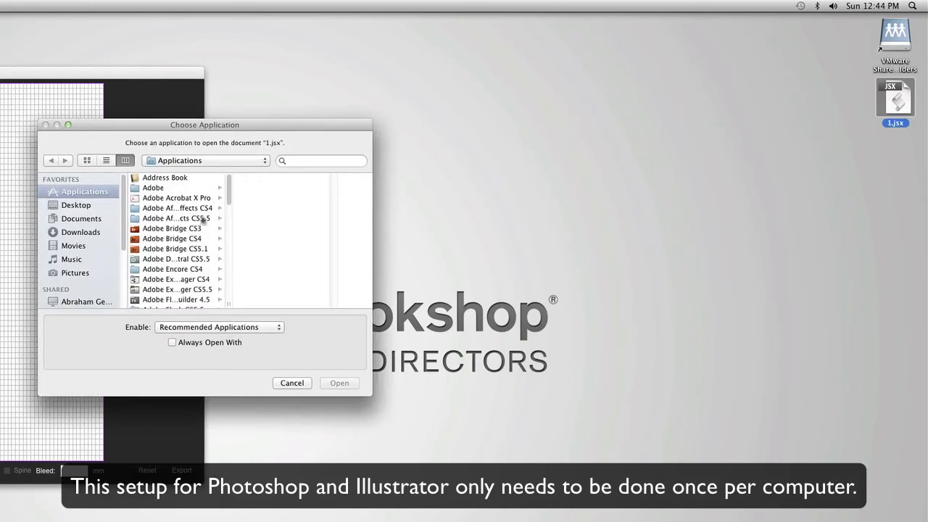
pyautogui.scroll(-1, 185, 235)
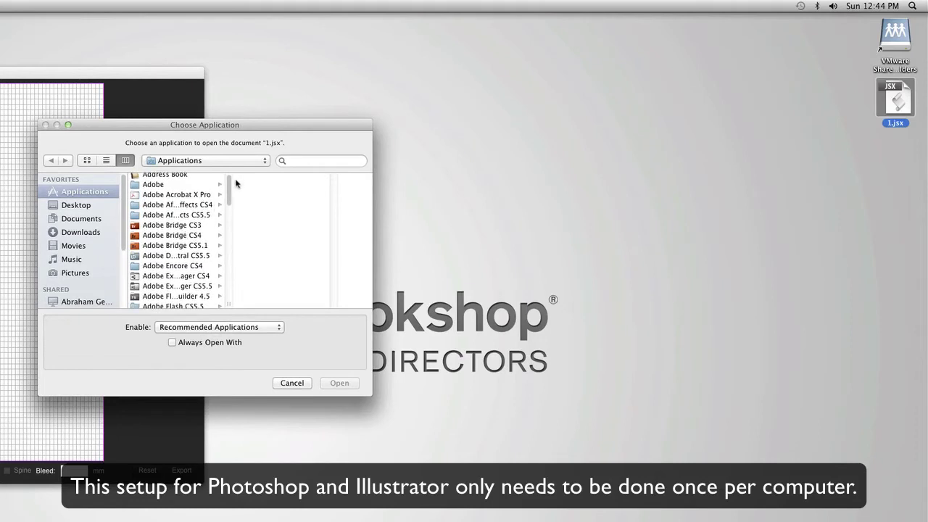
pyautogui.moveTo(230, 183); pyautogui.dragTo(227, 227)
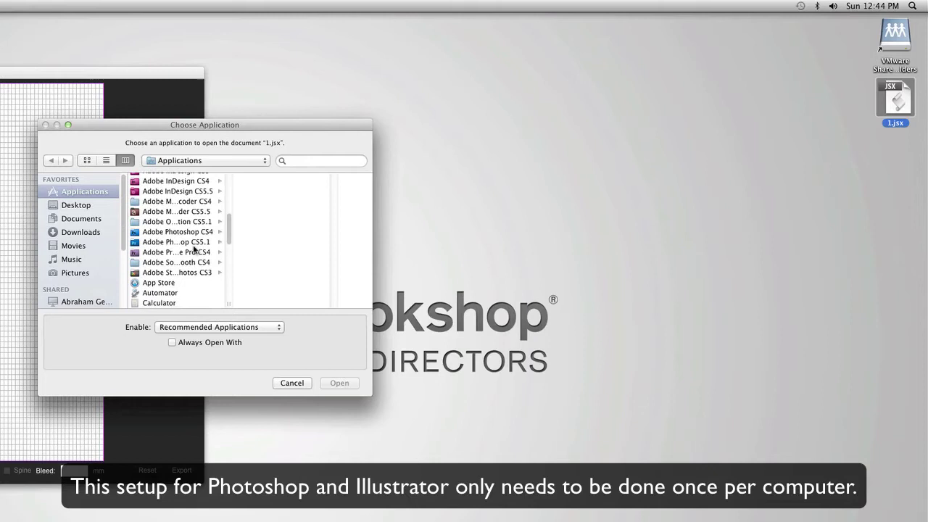
pyautogui.click(194, 244)
pyautogui.click(274, 179)
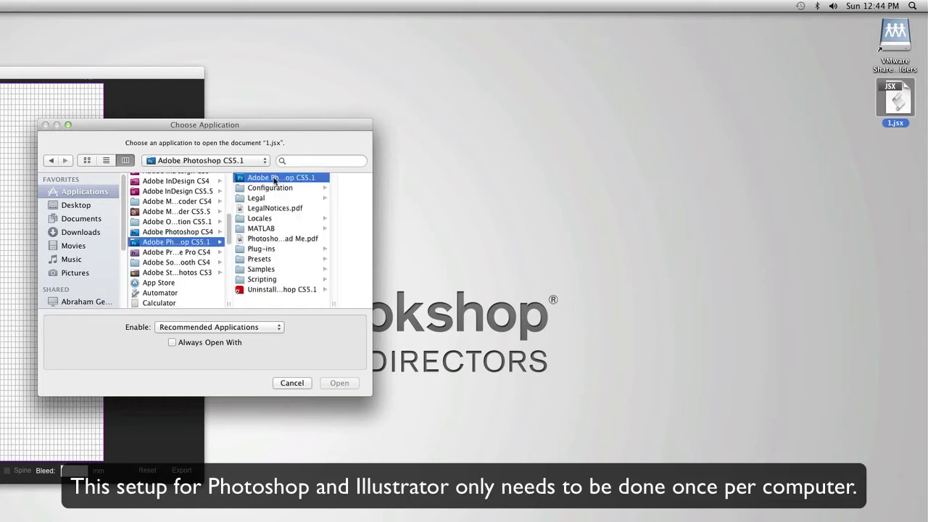
pyautogui.click(172, 344)
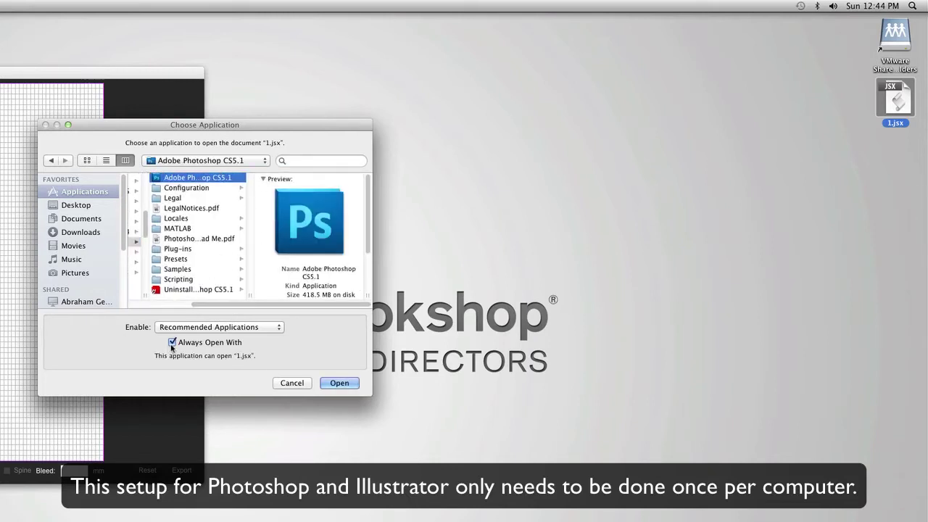
pyautogui.click(342, 382)
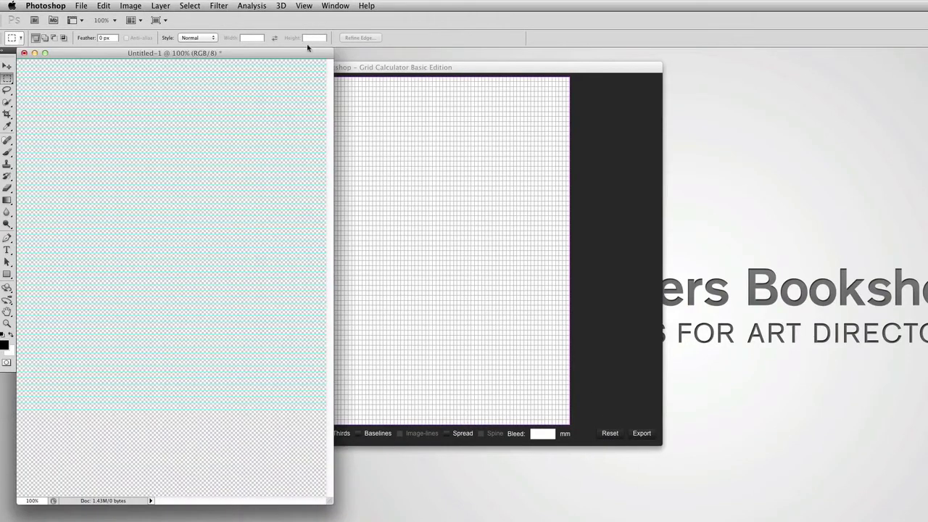
# Set the guides' color to Light Red in Photoshop's preferences and quit Photoshop without saving the document.
pyautogui.moveTo(277, 62); pyautogui.dragTo(415, 84)
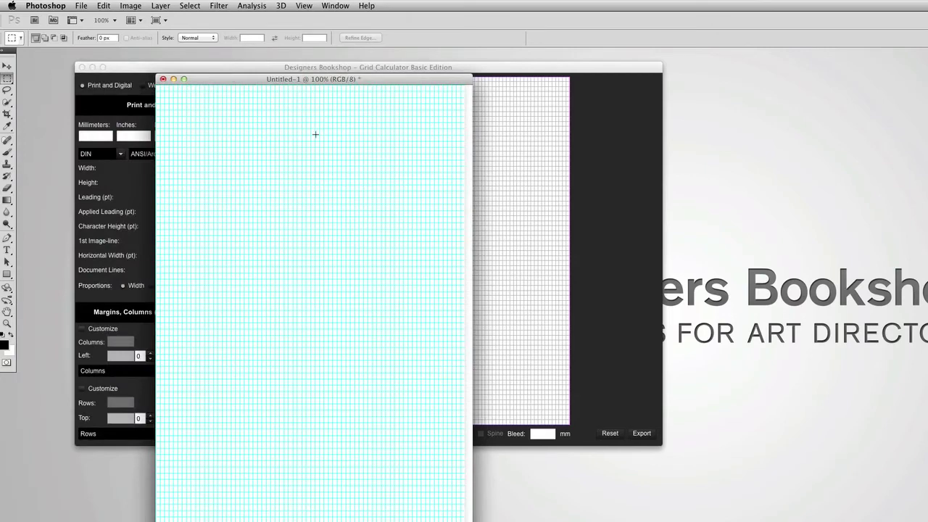
pyautogui.press('i')
pyautogui.press('super+k')
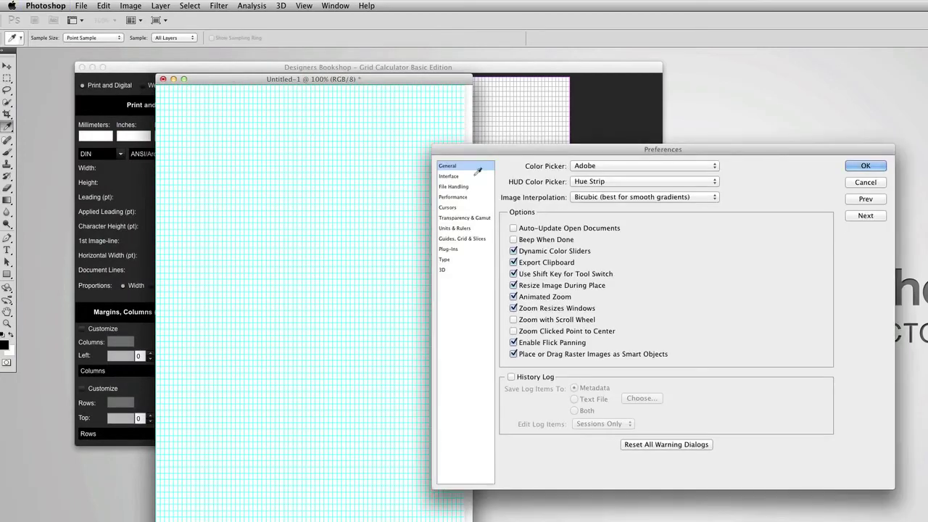
pyautogui.click(456, 240)
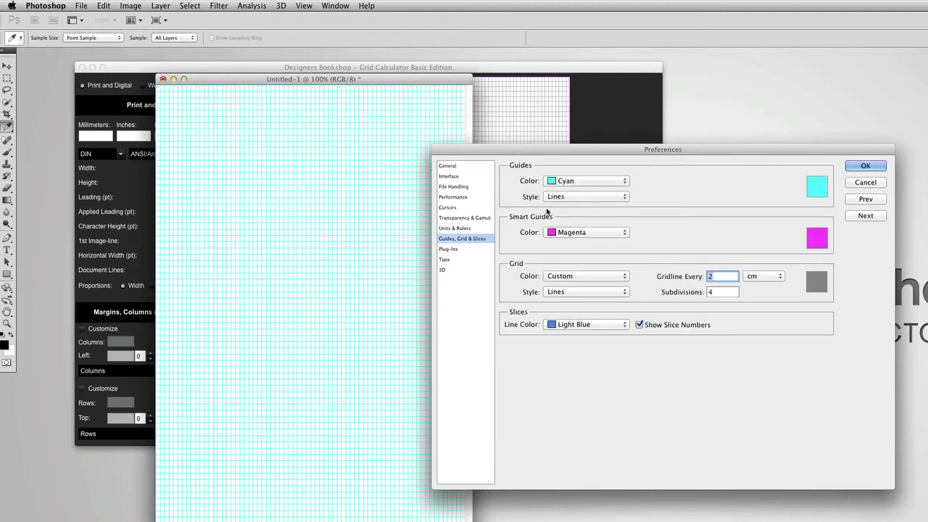
pyautogui.click(600, 181)
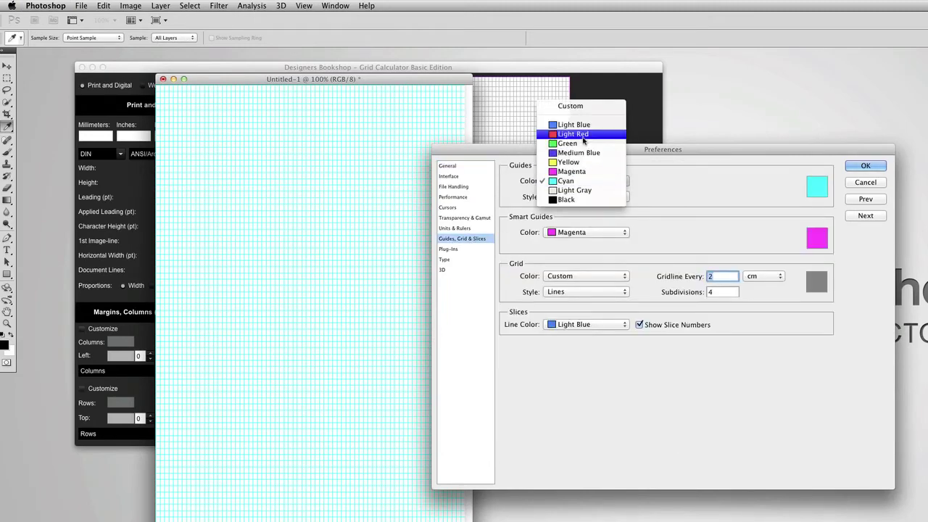
pyautogui.click(583, 138)
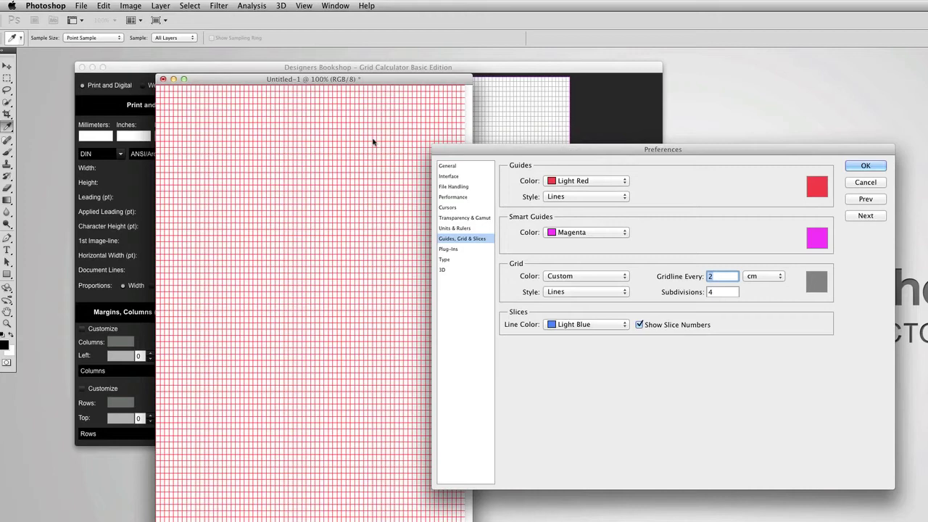
pyautogui.press('Return')
pyautogui.press('m')
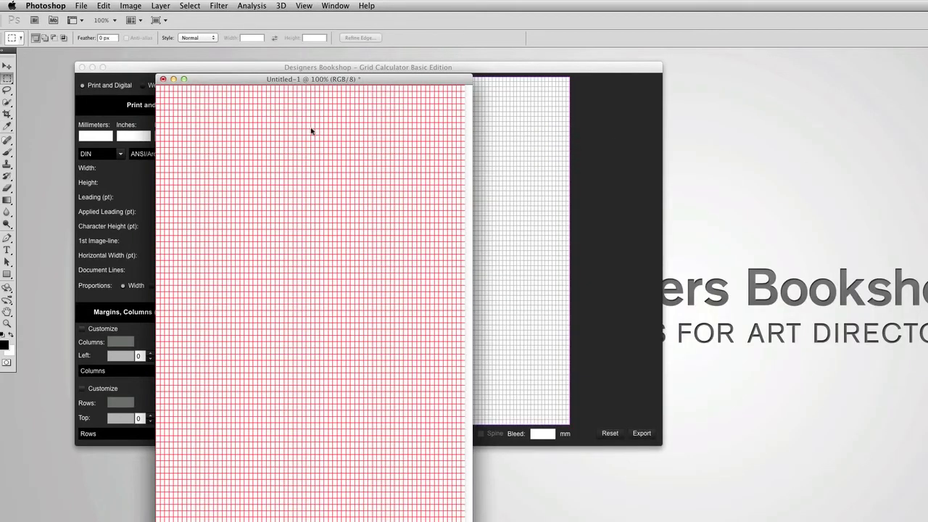
pyautogui.press('super+q')
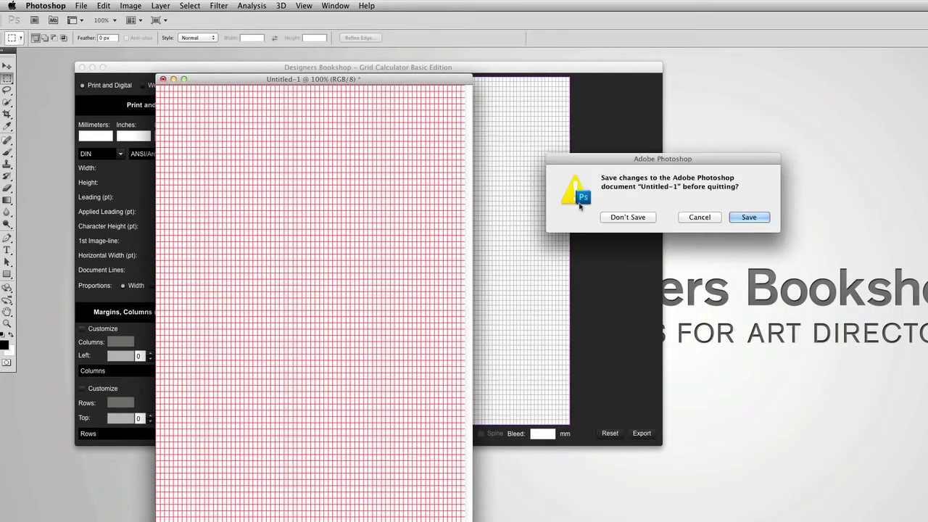
pyautogui.click(628, 218)
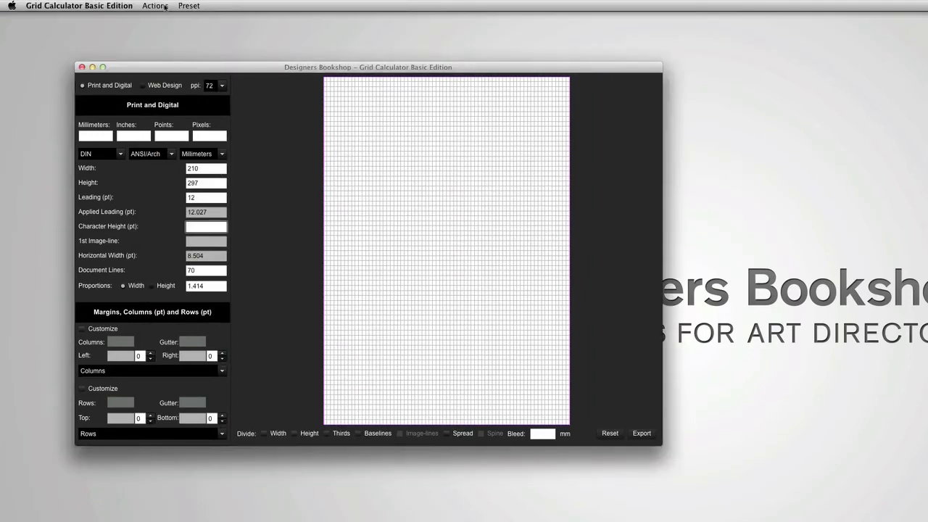
# Export the grid from Grid Calculator to the desktop as an Illustrator .svg file named 2.
pyautogui.click(158, 6)
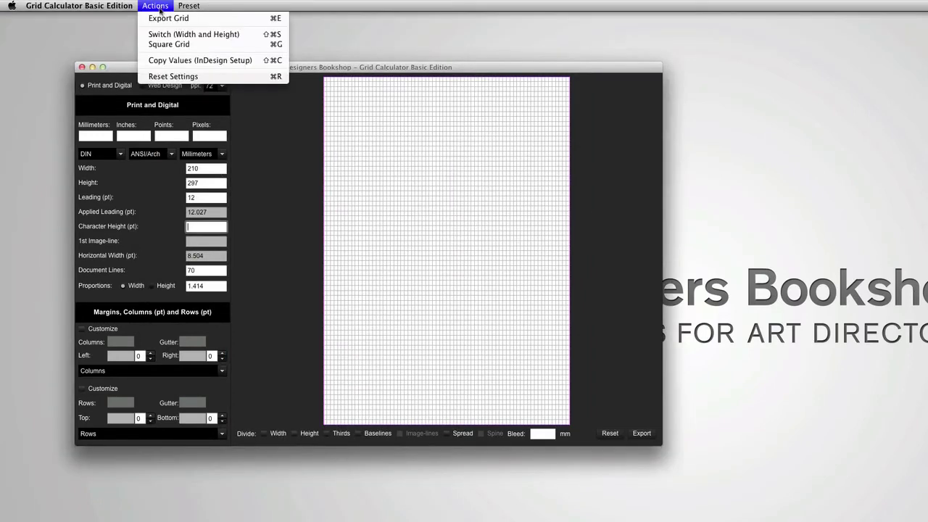
pyautogui.click(208, 20)
pyautogui.click(328, 272)
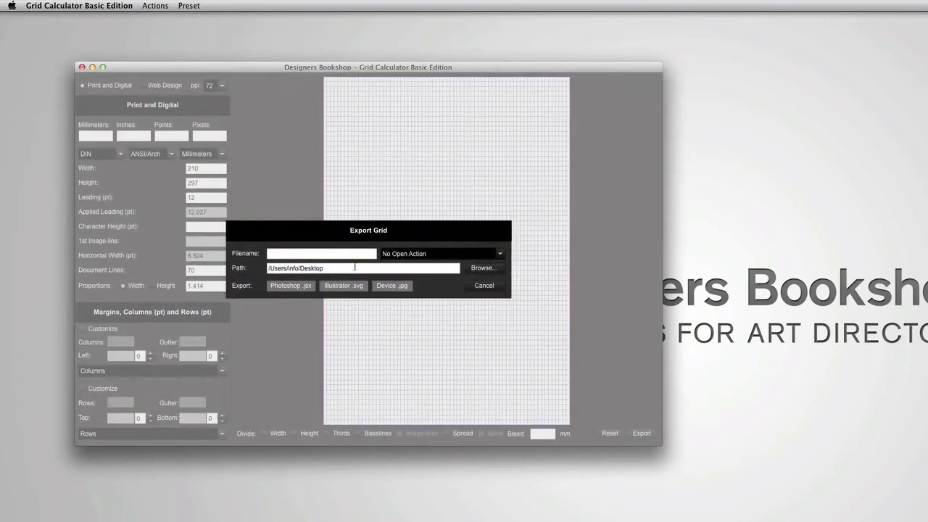
pyautogui.click(304, 254)
pyautogui.write('2')
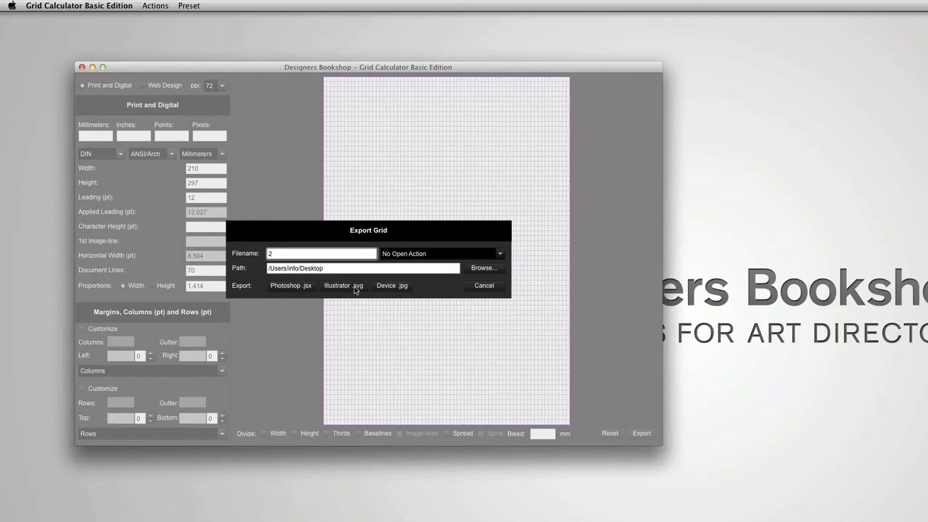
pyautogui.click(354, 287)
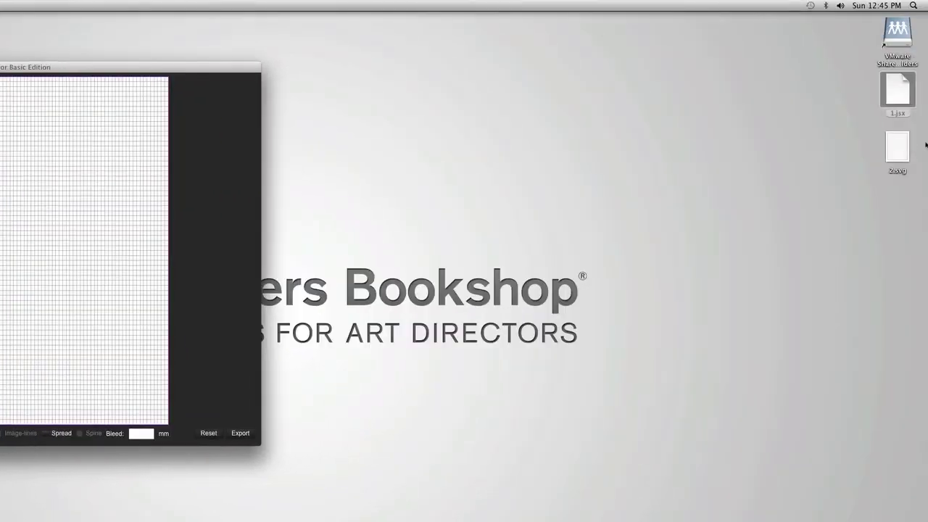
# Open the exported 2.svg from the desktop with Adobe Illustrator CS5.1, setting it to always open with that application.
pyautogui.click(898, 147)
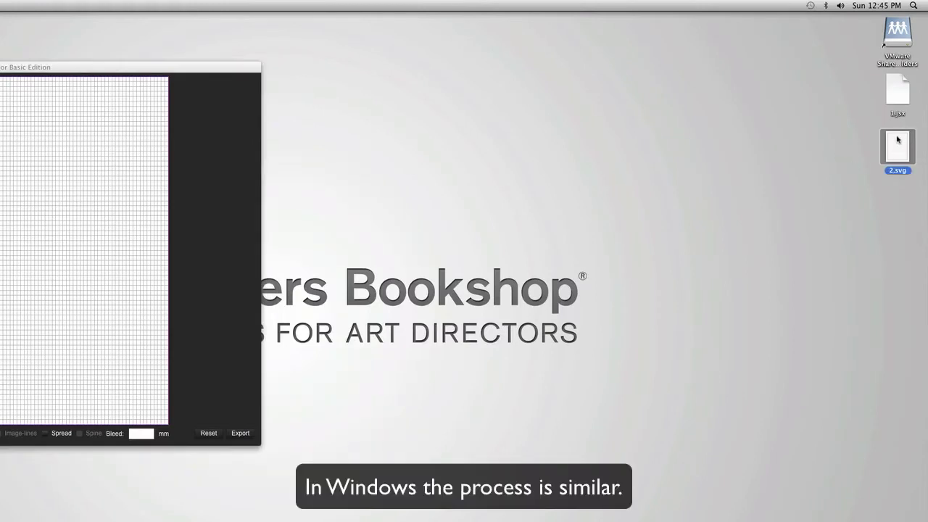
pyautogui.rightClick(897, 140)
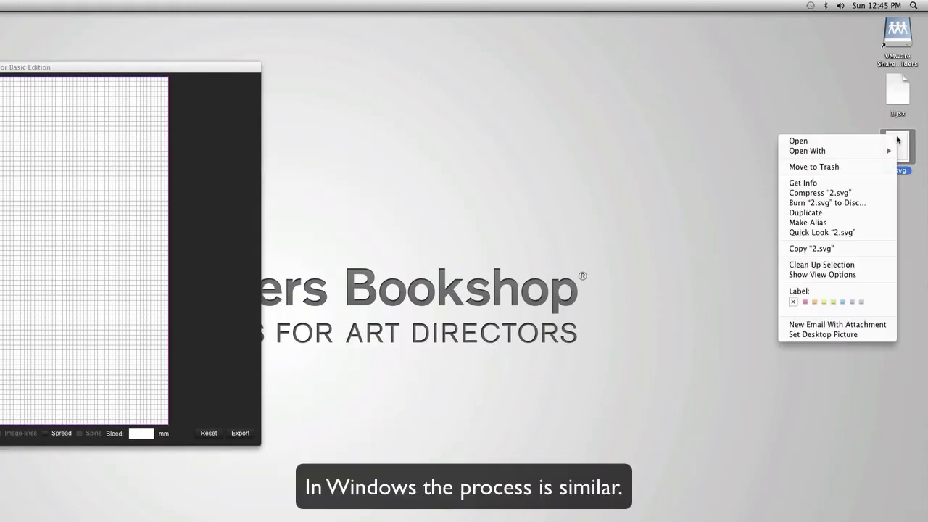
pyautogui.moveTo(854, 151)
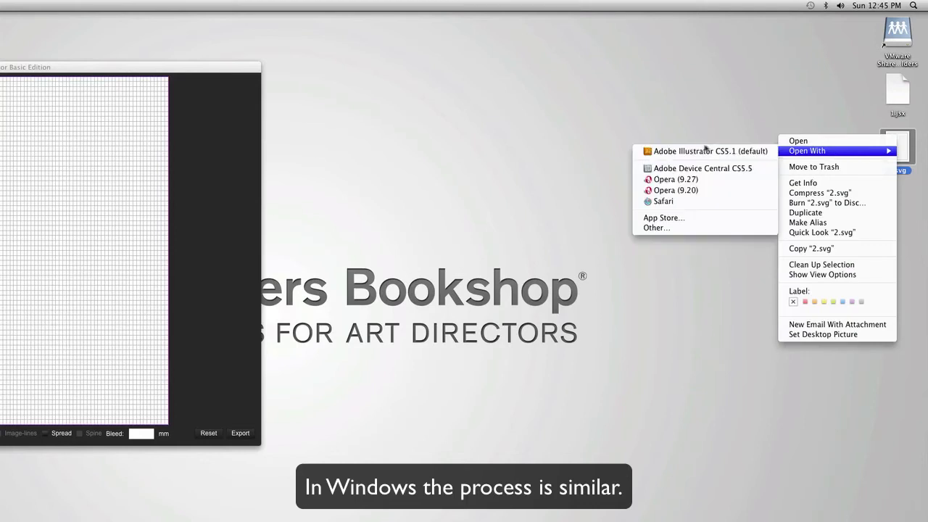
pyautogui.click(671, 228)
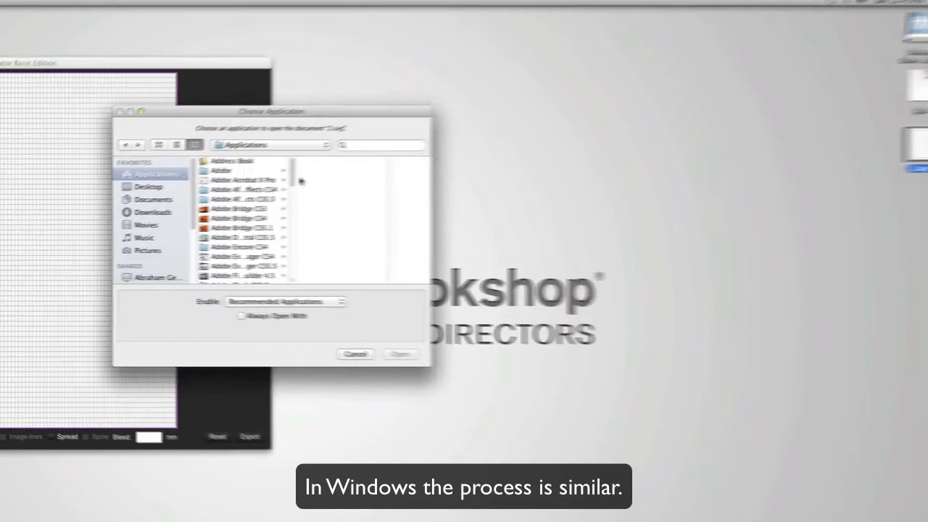
pyautogui.scroll(-5, 493, 146)
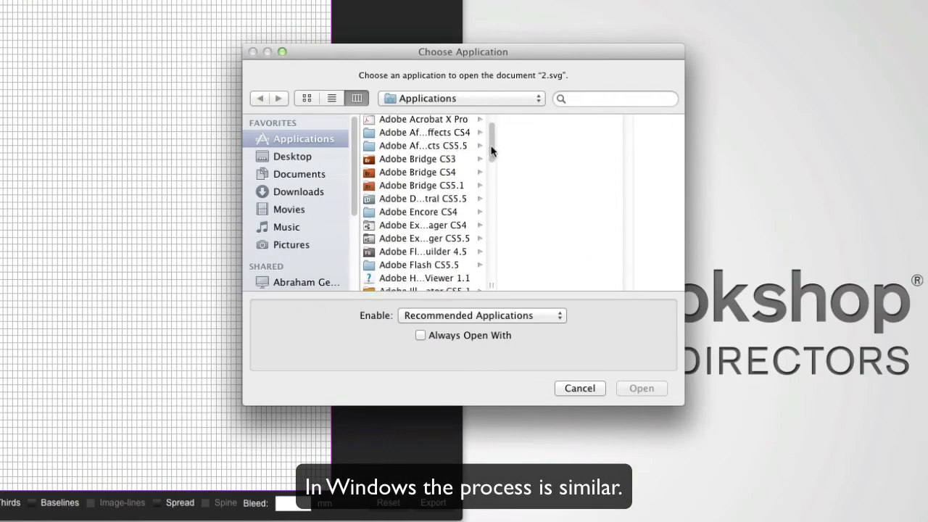
pyautogui.click(439, 218)
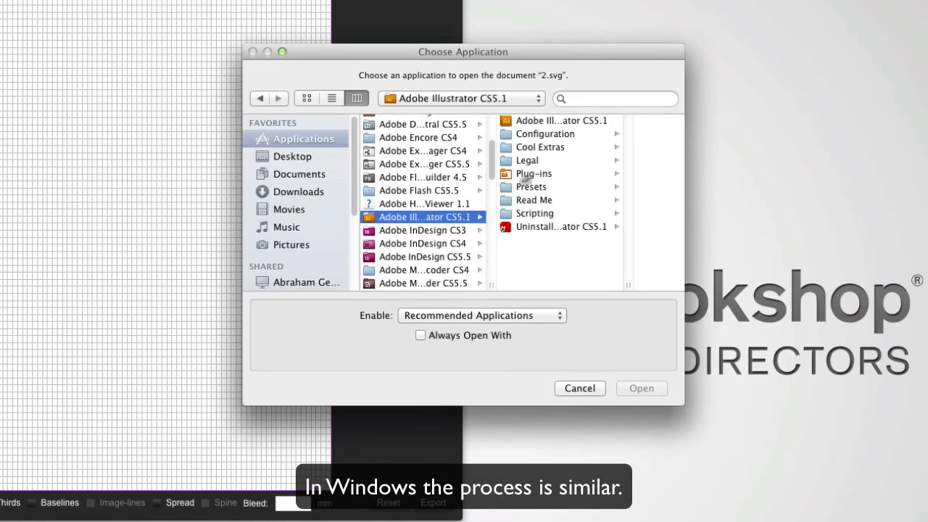
pyautogui.click(419, 336)
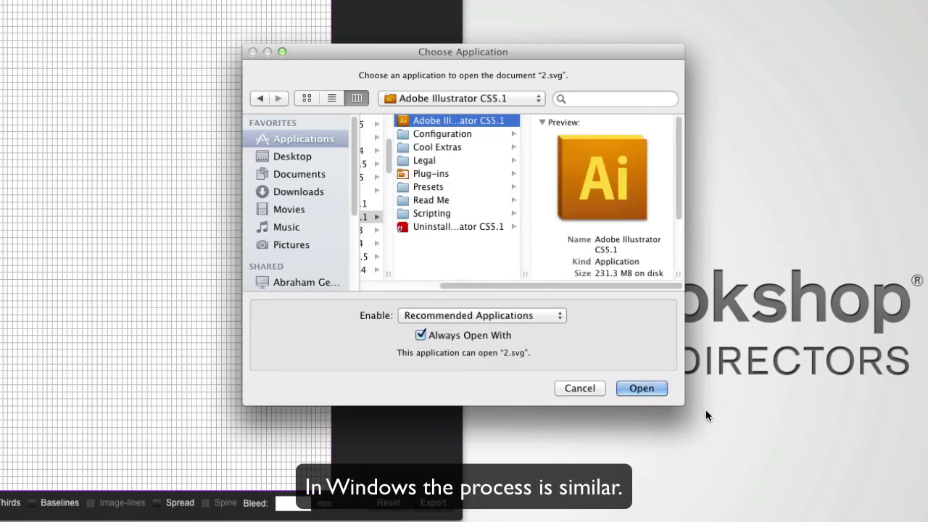
pyautogui.click(642, 388)
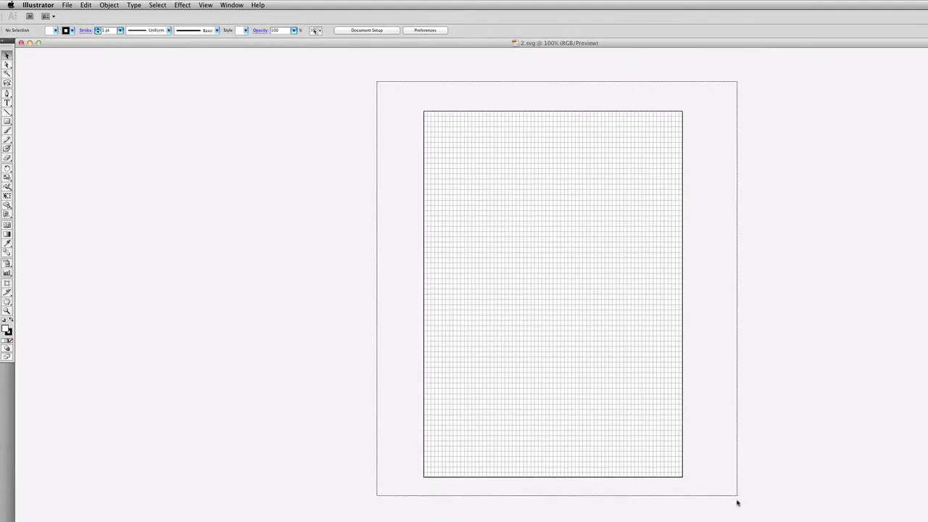
# Select the whole grid on the 2.svg artboard and convert it into guides.
pyautogui.click(501, 201)
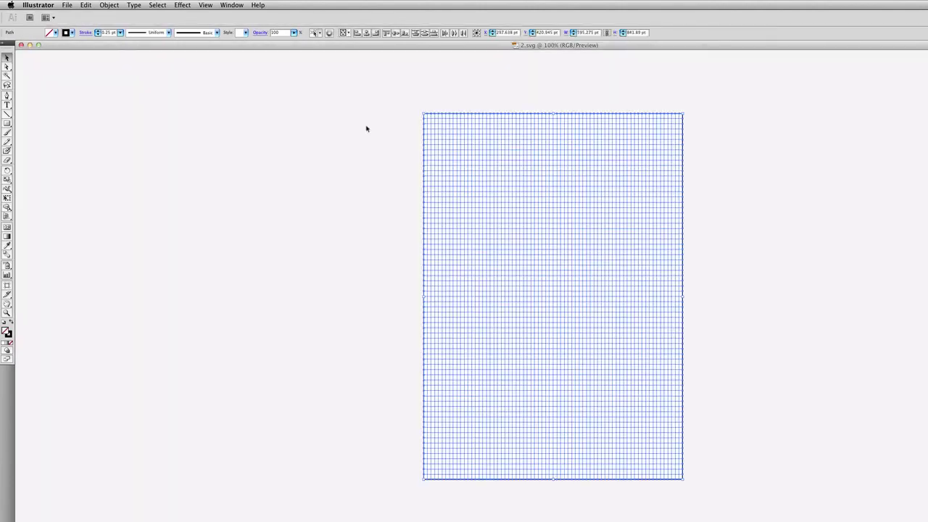
pyautogui.rightClick(490, 148)
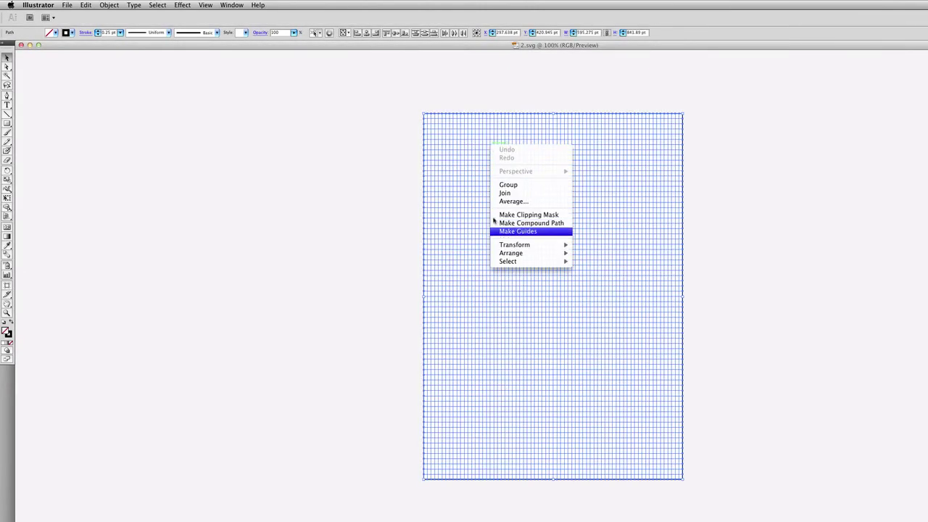
pyautogui.click(519, 231)
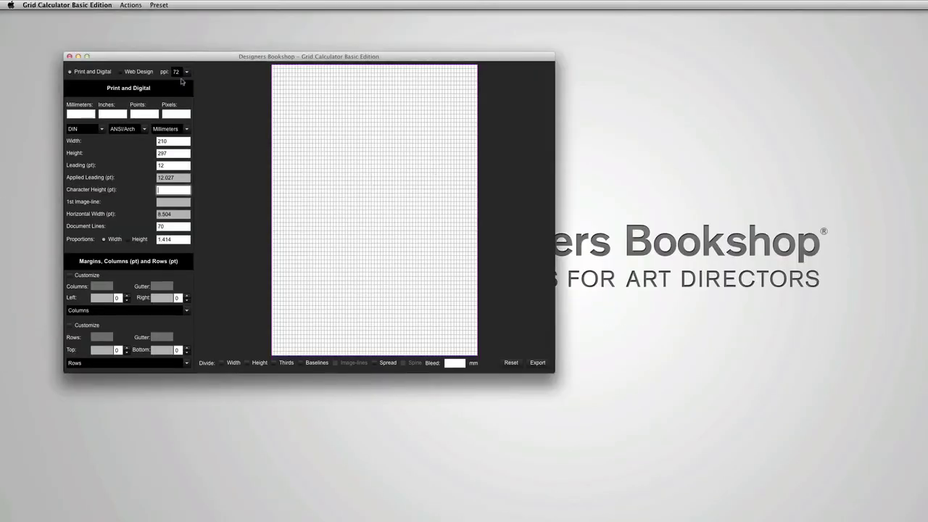
# In Grid Calculator, start a grid export, skipping the file association setup, and set the open action to Open in Default Application.
pyautogui.click(132, 5)
pyautogui.click(142, 16)
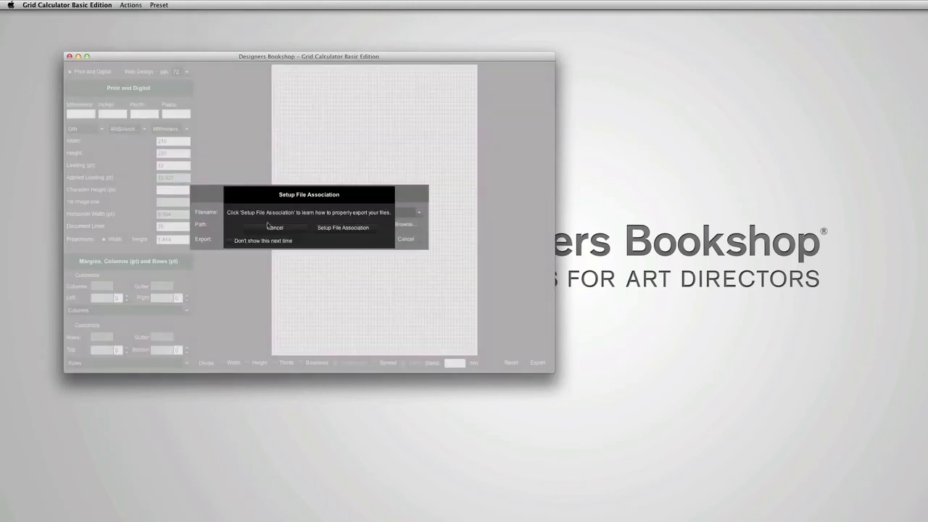
pyautogui.click(268, 226)
pyautogui.click(417, 211)
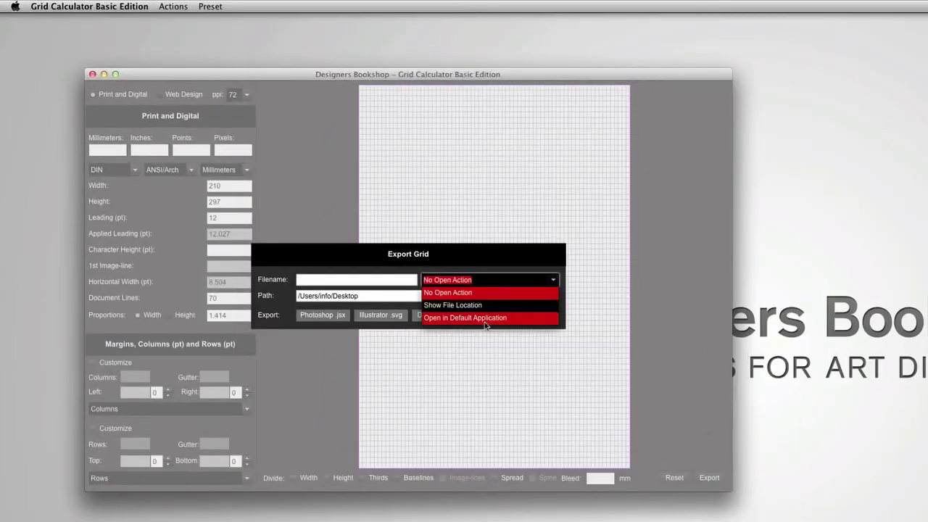
pyautogui.click(481, 321)
# Export the grid as a Photoshop .jsx file named 1, overwriting the existing file, and close the Photoshop document it opens.
pyautogui.click(330, 278)
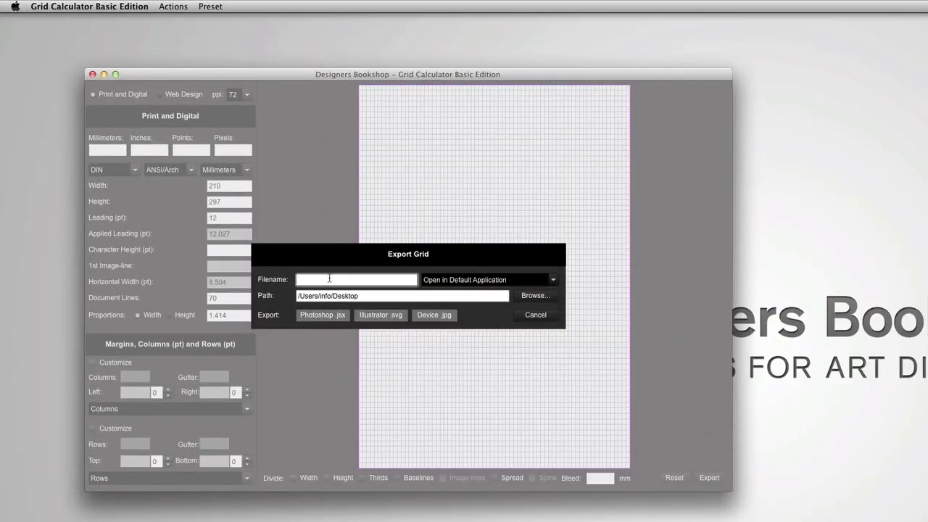
pyautogui.write('1')
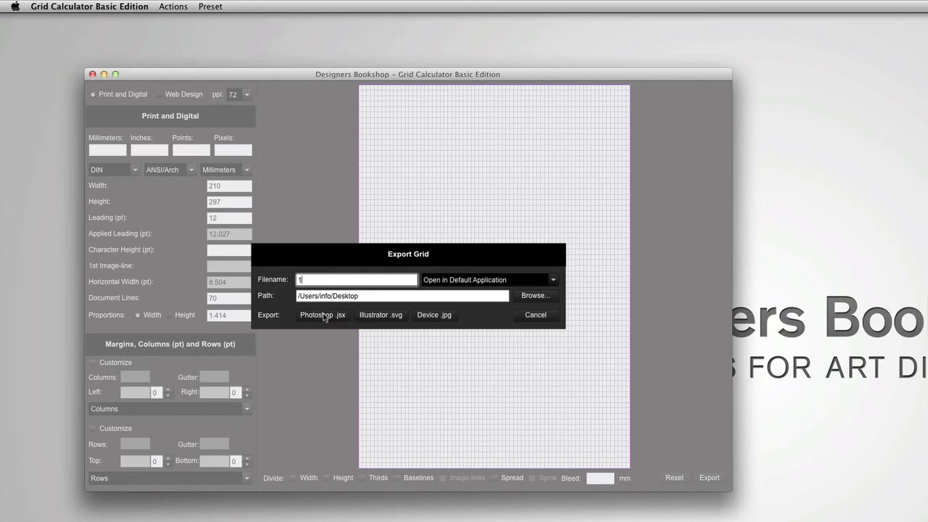
pyautogui.click(324, 316)
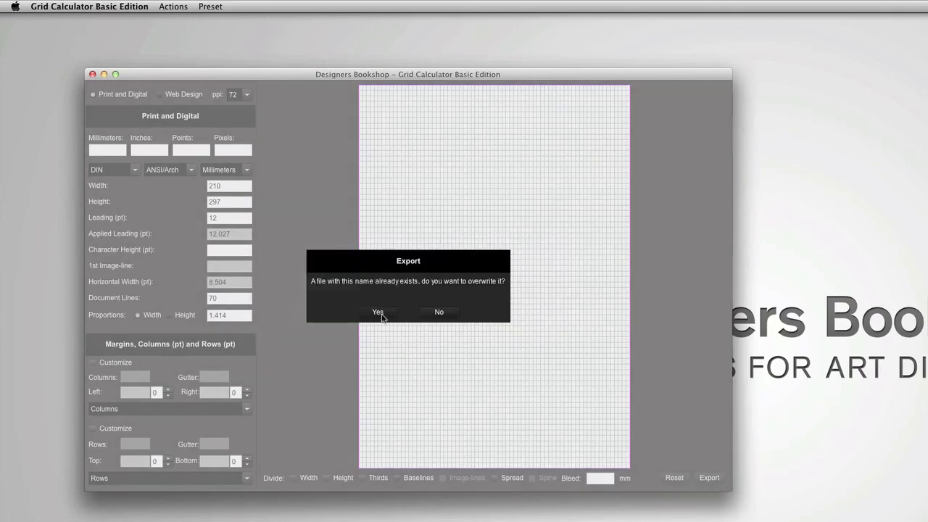
pyautogui.click(380, 313)
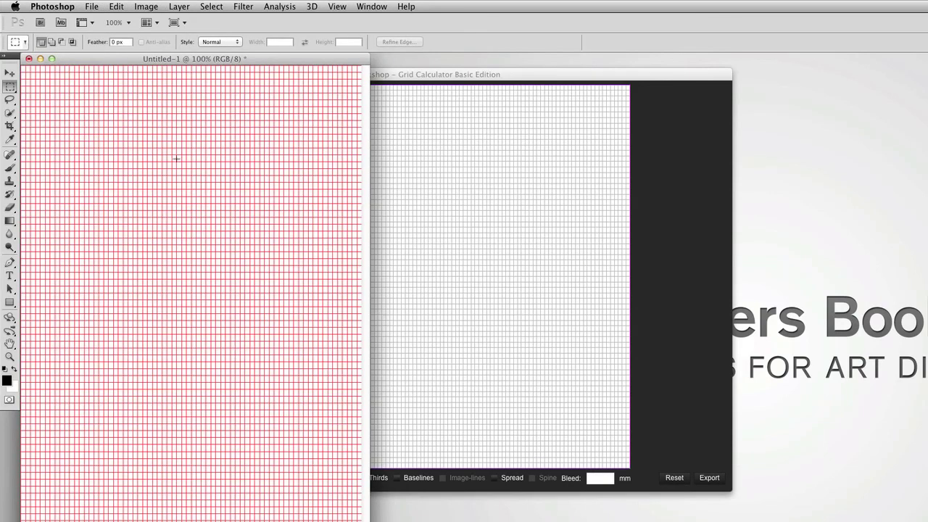
pyautogui.click(28, 60)
pyautogui.click(692, 239)
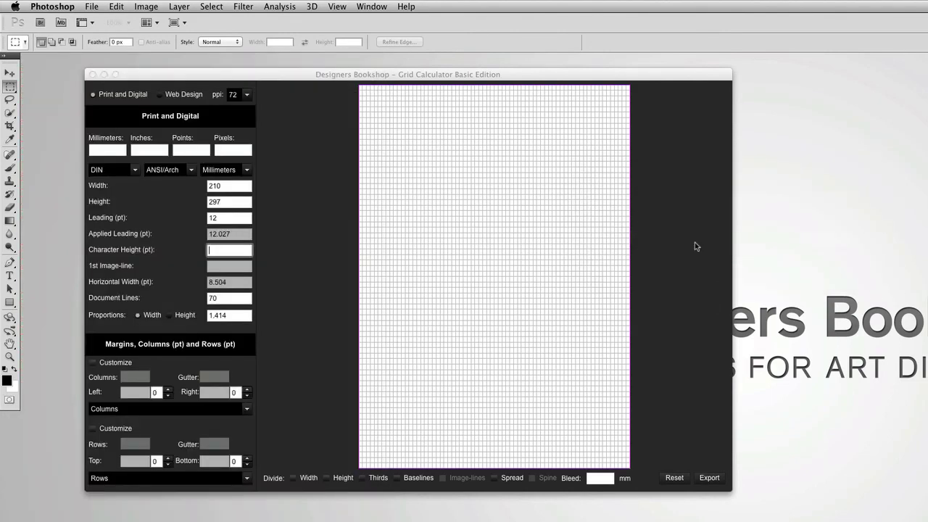